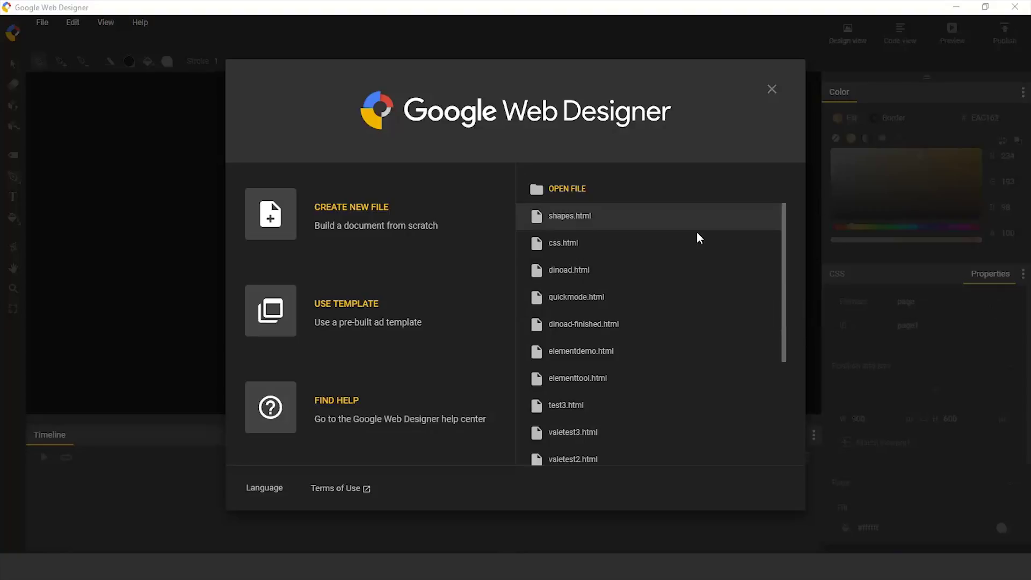
# - Open shapes.html and delete all three existing paths from the page
pyautogui.click(657, 215)
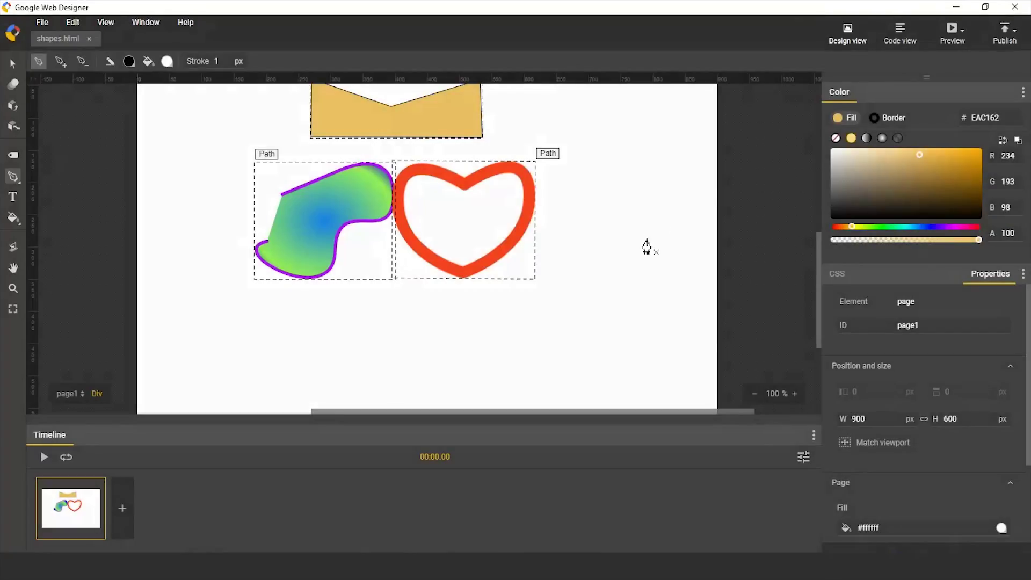
pyautogui.scroll(2, 818, 284)
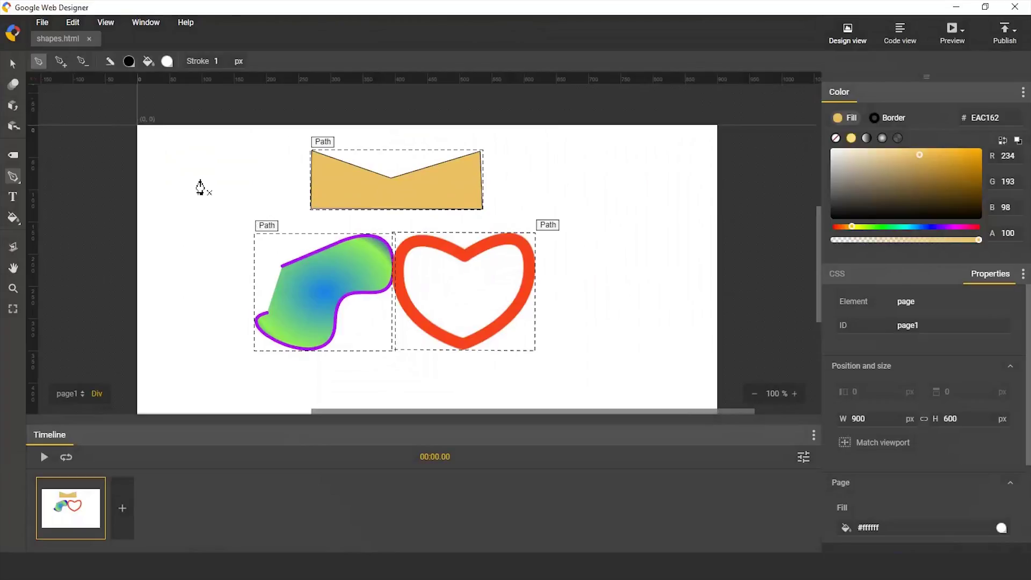
pyautogui.hotkey('ctrl', 'a')
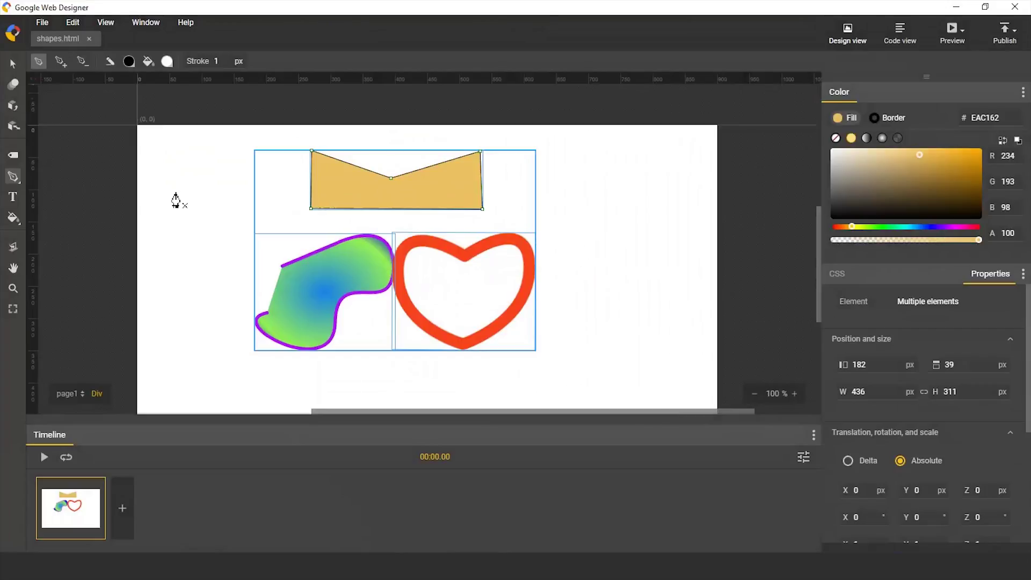
pyautogui.press('Delete')
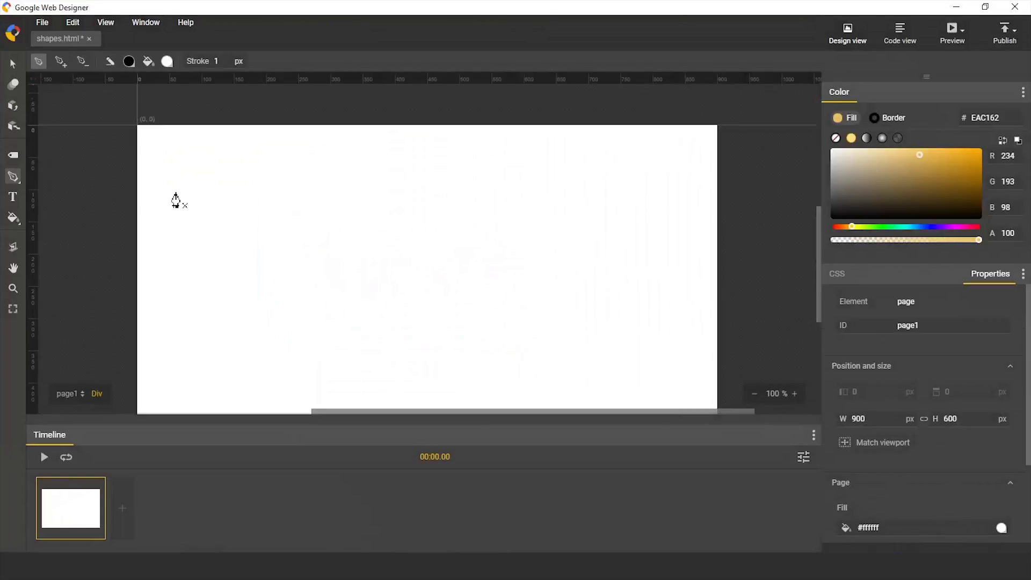
# - Draw a closed Pen tool path about 328 × 267 px with straight upper edges and a curved lower-left lobe
pyautogui.click(15, 177)
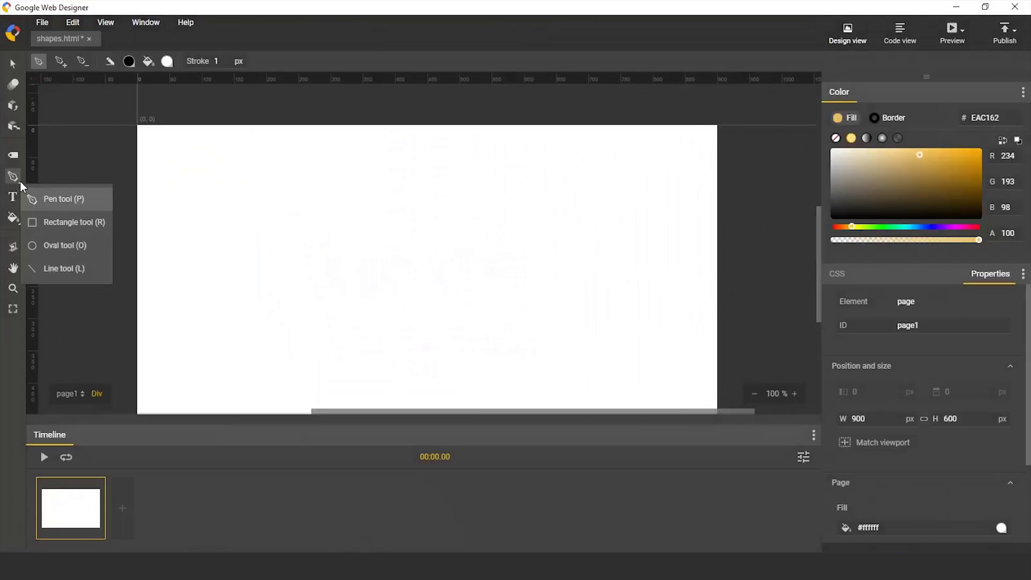
pyautogui.click(85, 199)
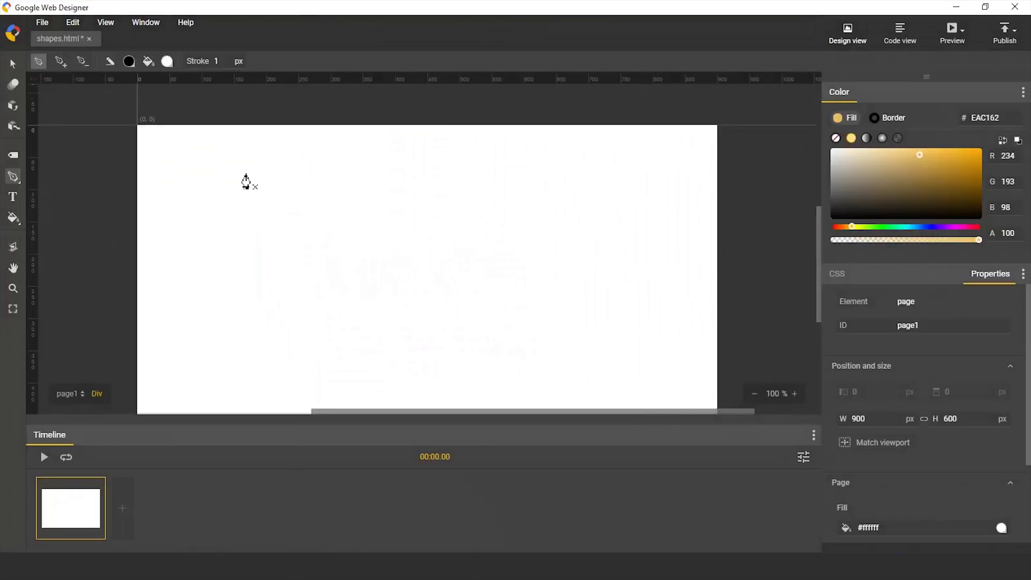
pyautogui.click(244, 173)
pyautogui.click(361, 172)
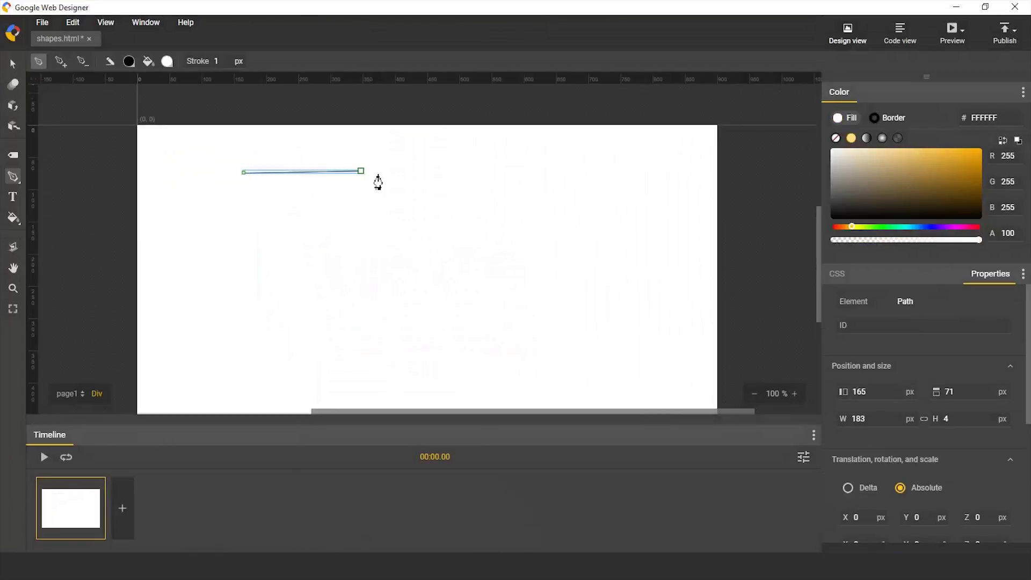
pyautogui.click(448, 240)
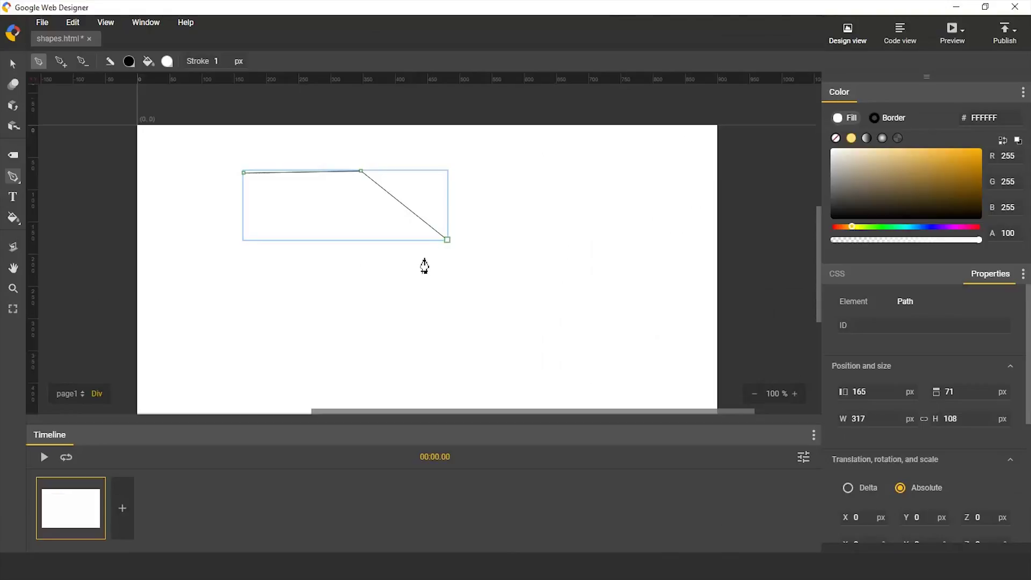
pyautogui.click(367, 298)
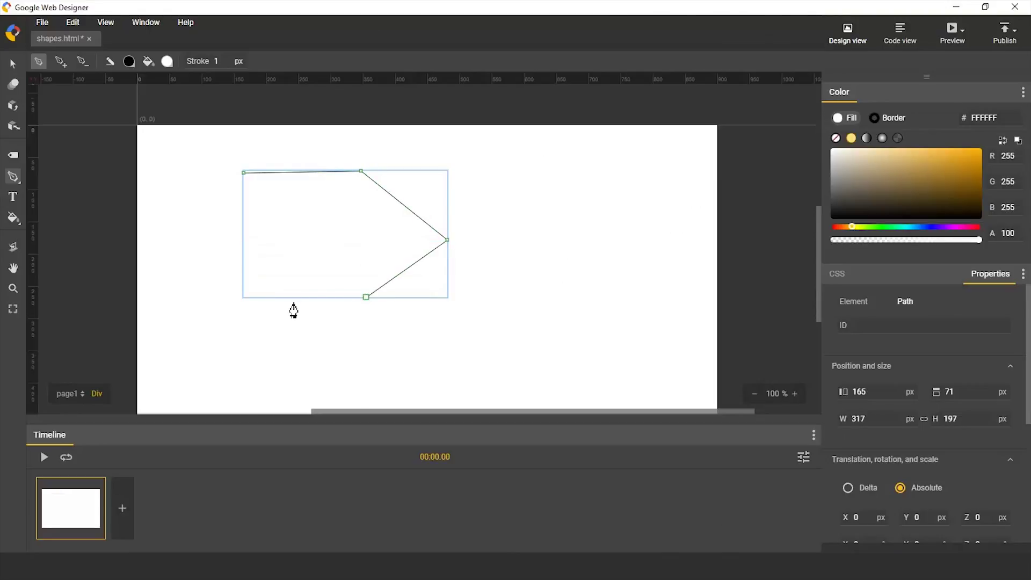
pyautogui.click(244, 312)
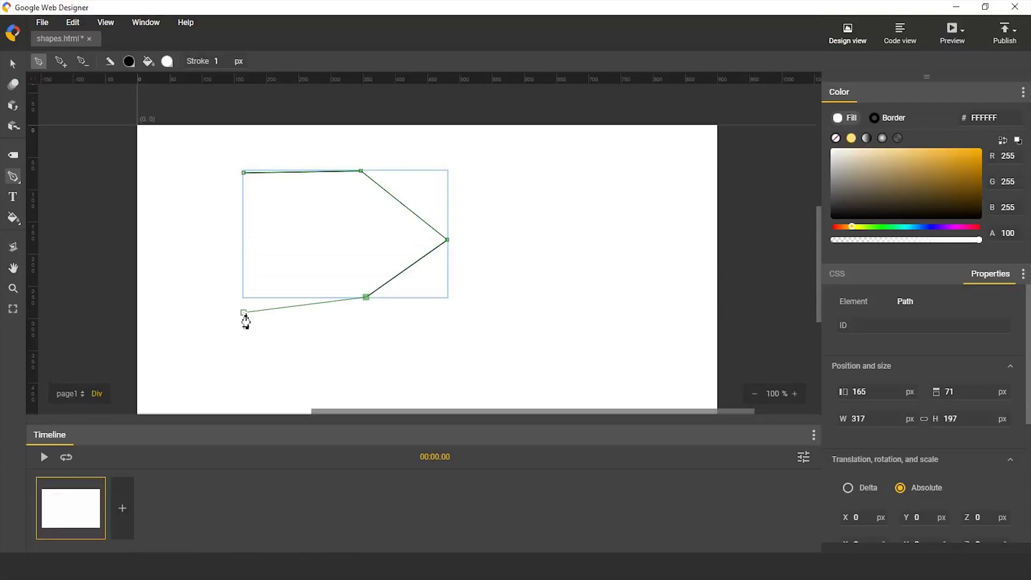
pyautogui.moveTo(245, 321); pyautogui.dragTo(211, 245)
pyautogui.click(311, 250)
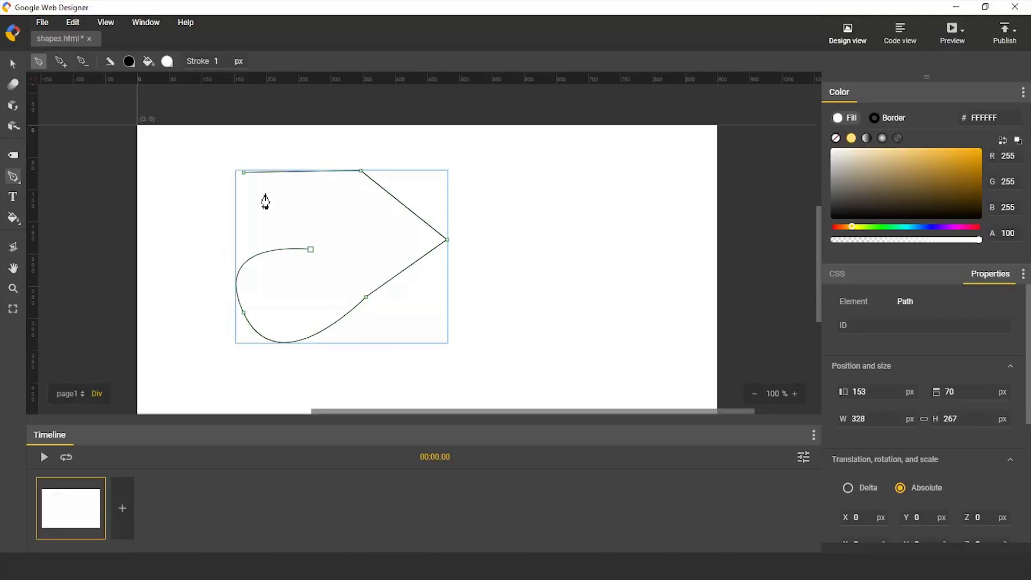
pyautogui.click(244, 173)
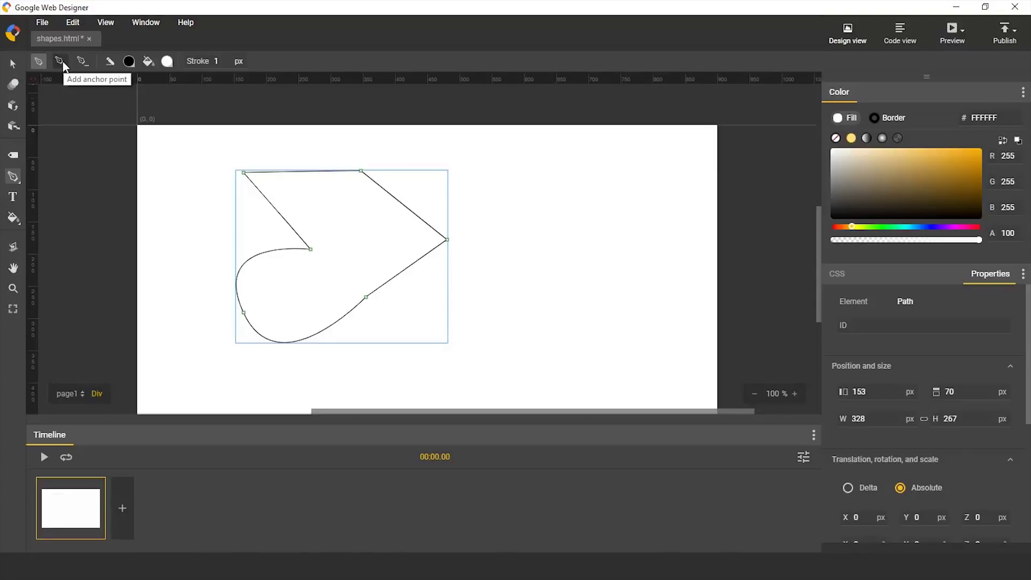
# - Reshape the path by moving the inner notch, upper middle and rightmost anchor points, stretching it to about 529 px wide
pyautogui.moveTo(311, 249); pyautogui.dragTo(249, 224)
pyautogui.moveTo(361, 171); pyautogui.dragTo(353, 232)
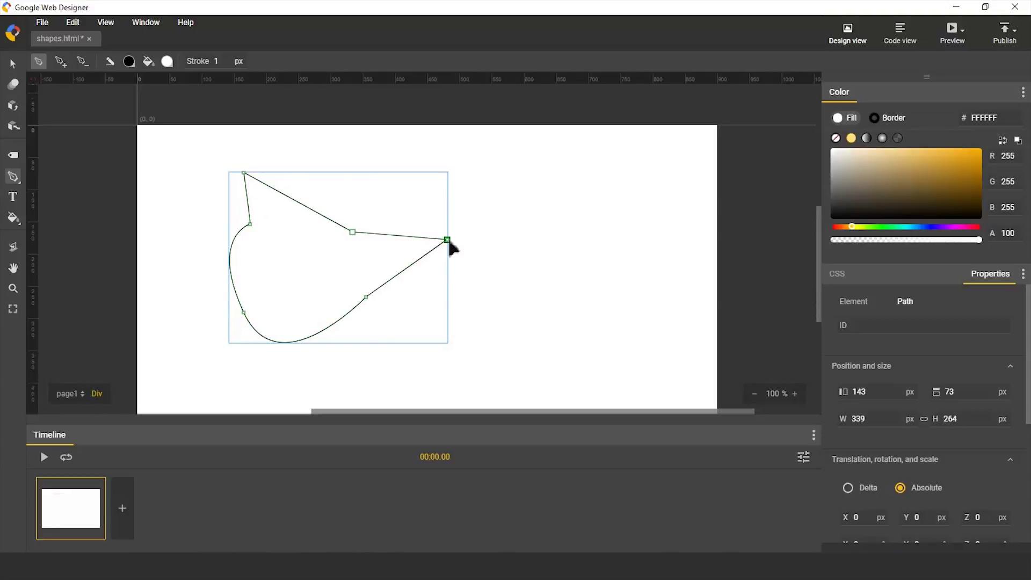
pyautogui.moveTo(450, 242); pyautogui.dragTo(571, 263)
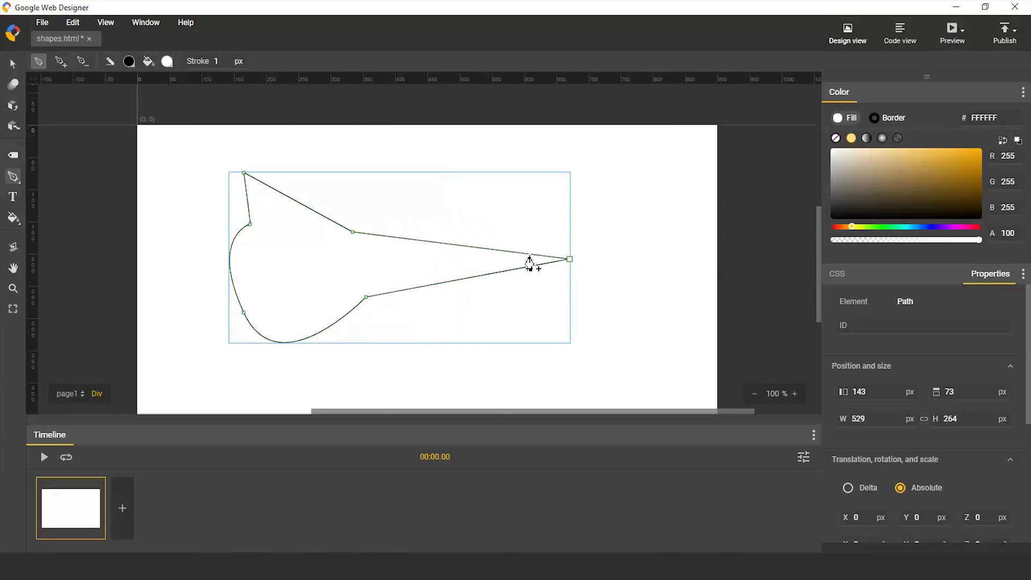
# - Set the path's fill colour to red #DF1F1F
pyautogui.press('v')
pyautogui.scroll(-3, 949, 376)
pyautogui.scroll(-1, 932, 375)
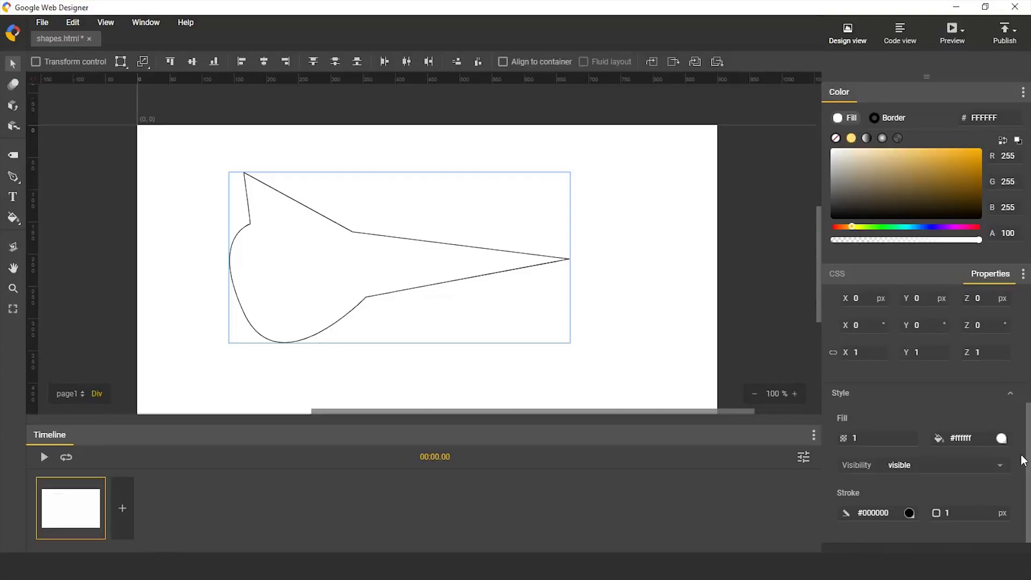
pyautogui.click(990, 438)
pyautogui.click(1002, 439)
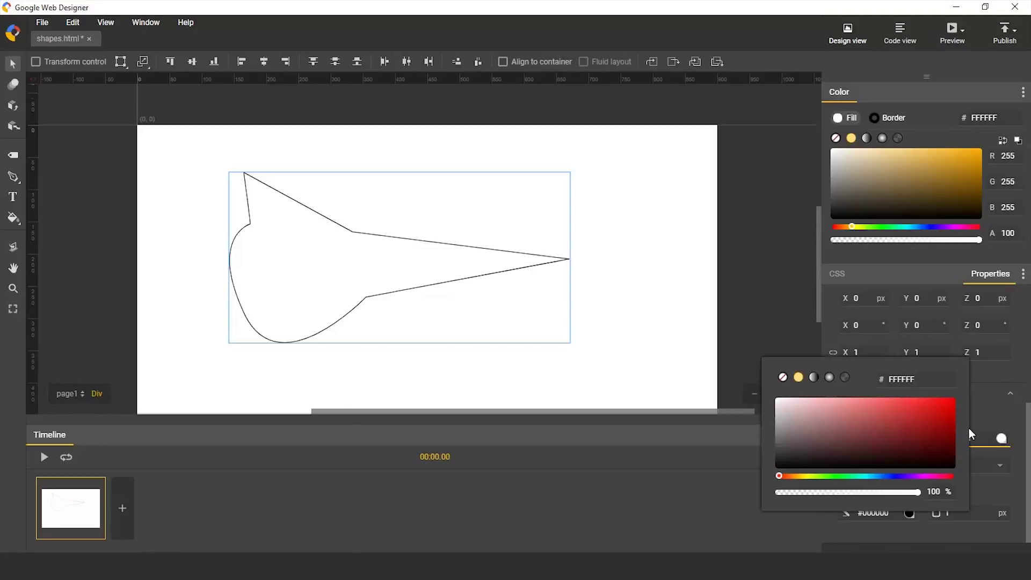
pyautogui.click(929, 407)
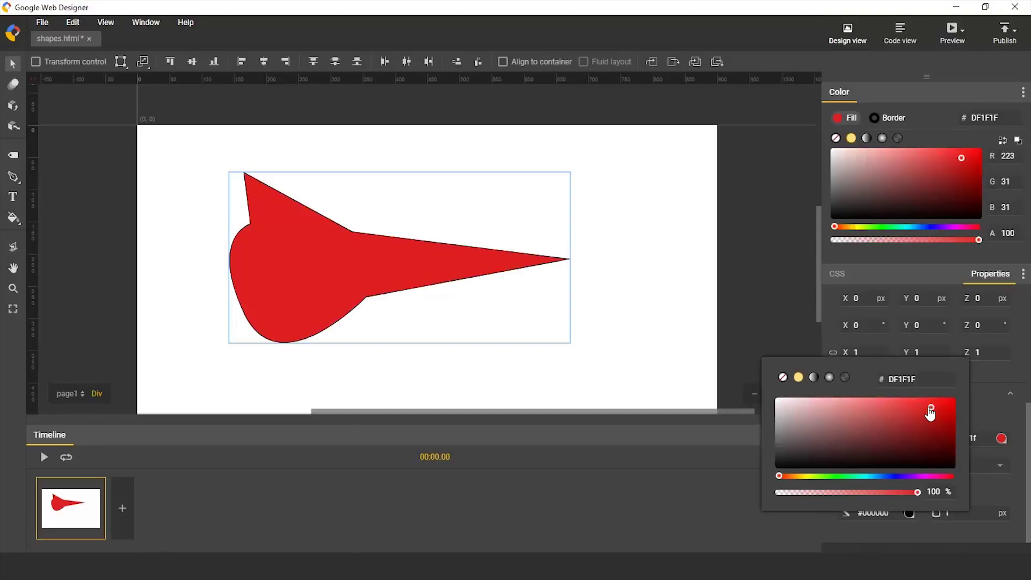
pyautogui.click(1002, 439)
# - Give the path a green #30B747 stroke with a width of 29 px
pyautogui.click(910, 513)
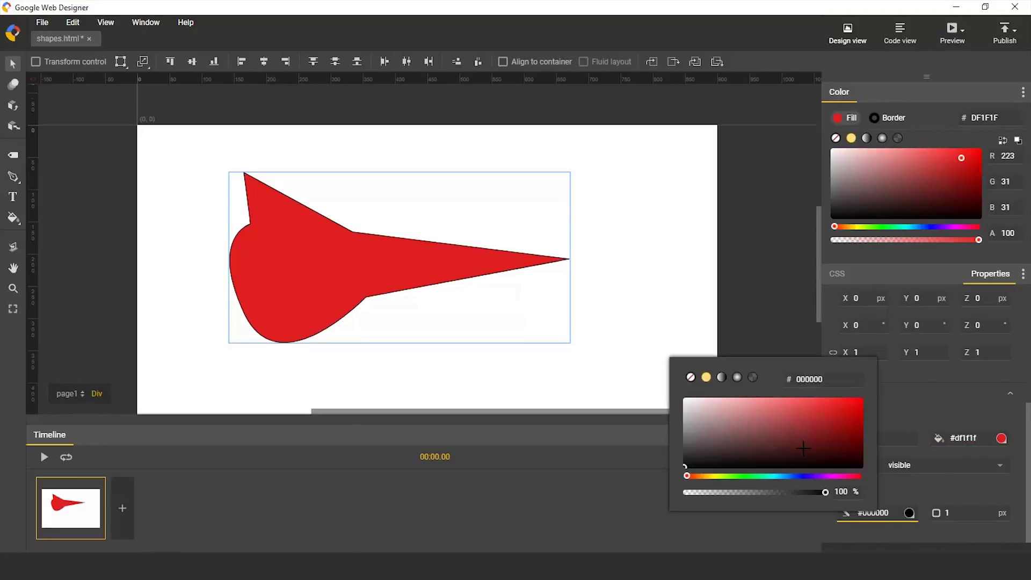
pyautogui.click(815, 418)
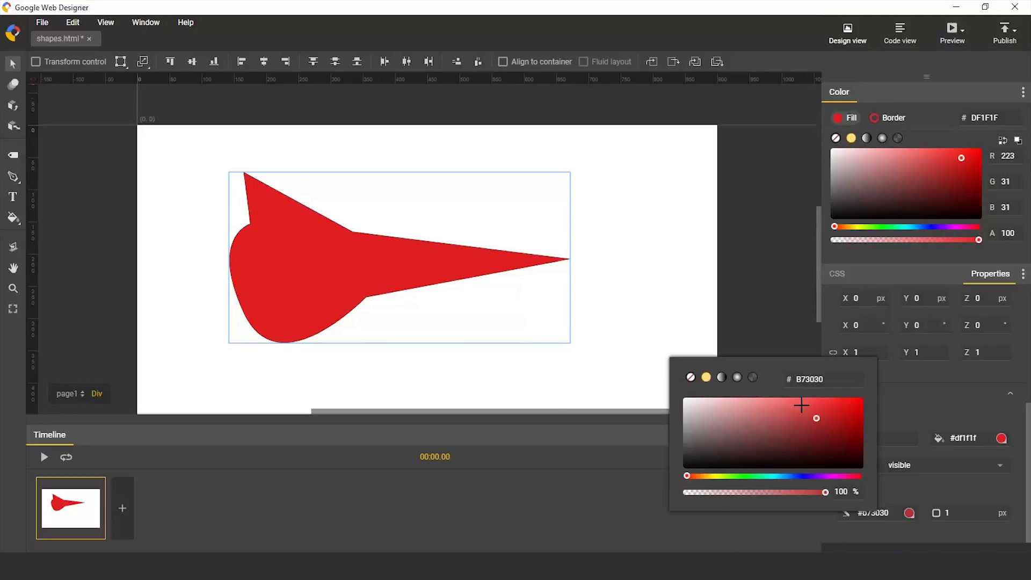
pyautogui.click(749, 475)
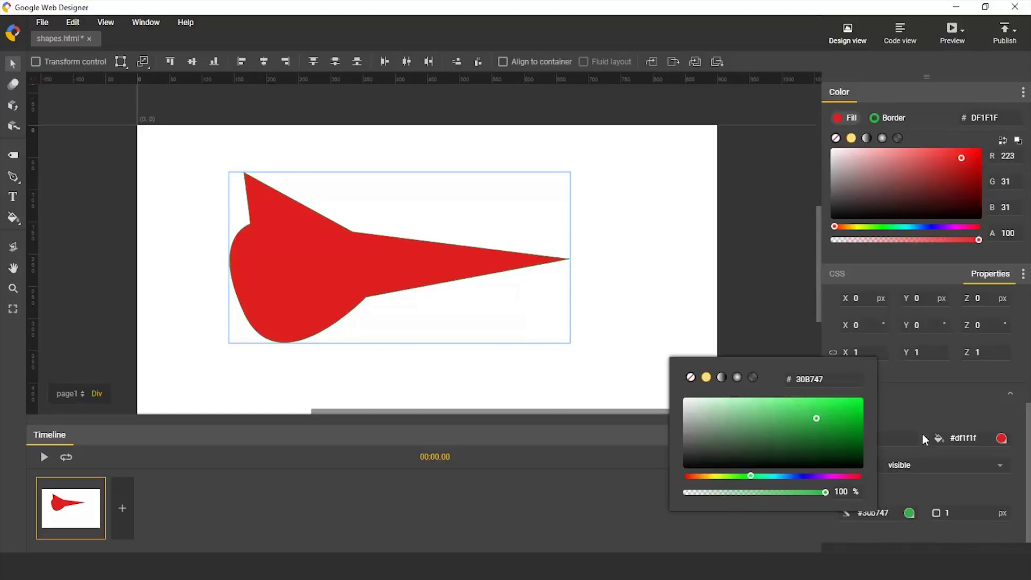
pyautogui.click(967, 507)
pyautogui.write('26')
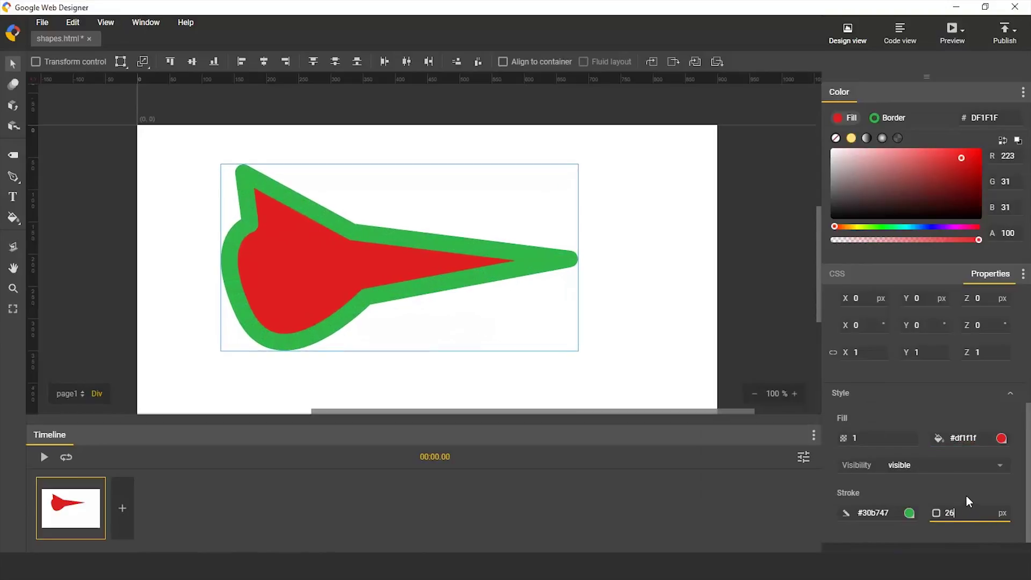
pyautogui.press('BackSpace')
pyautogui.write('9')
pyautogui.press('Return')
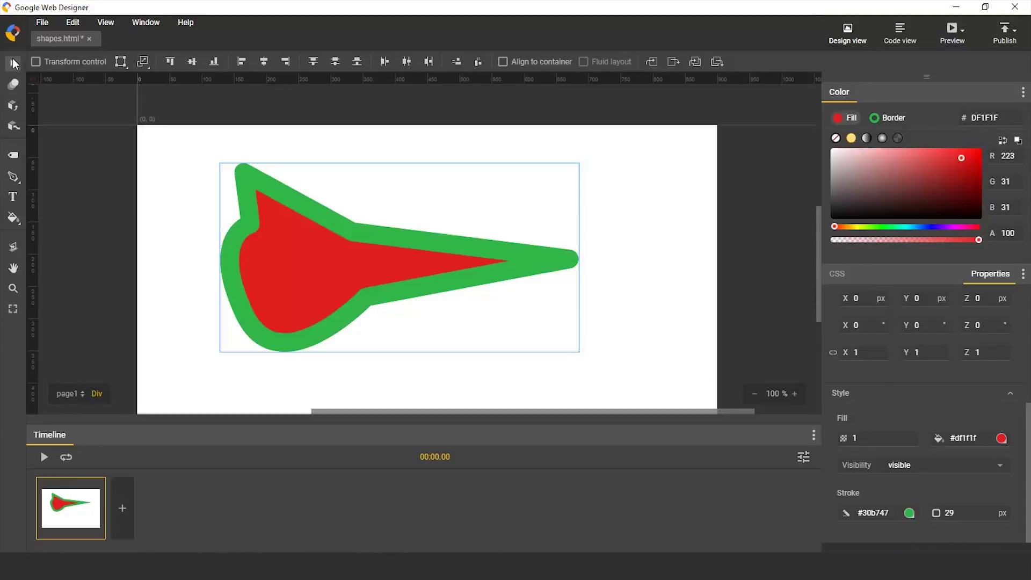
# - Widen the path's body by moving its upper middle anchor up and right and its lower anchor to the lower right
pyautogui.click(225, 139)
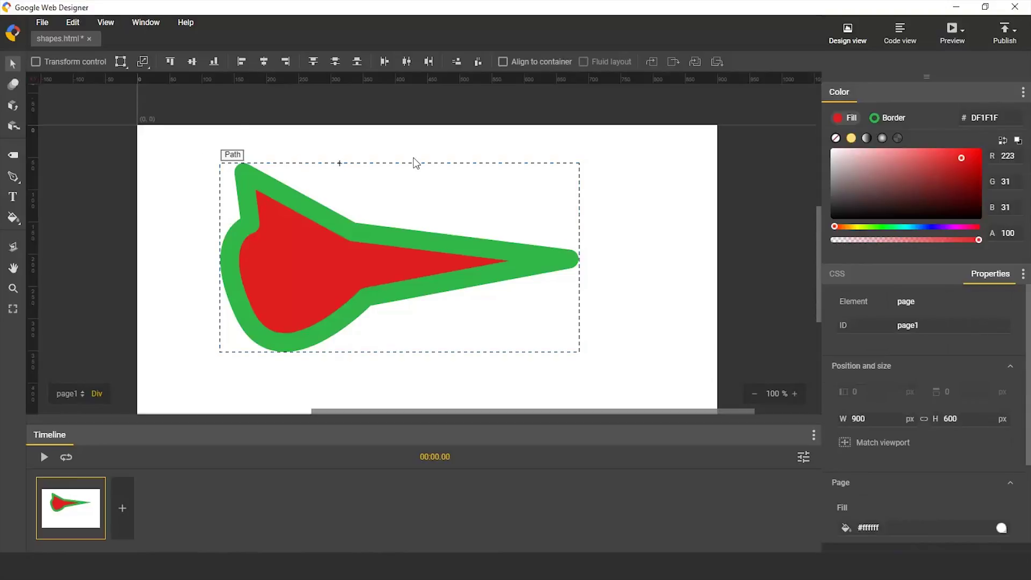
pyautogui.click(367, 210)
pyautogui.click(12, 179)
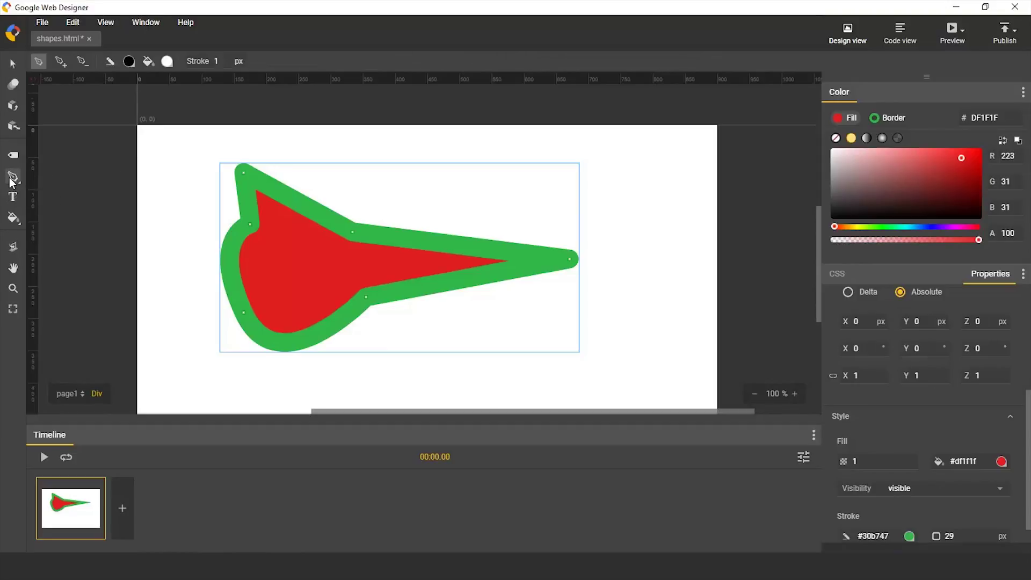
pyautogui.moveTo(355, 236); pyautogui.dragTo(420, 189)
pyautogui.click(570, 268)
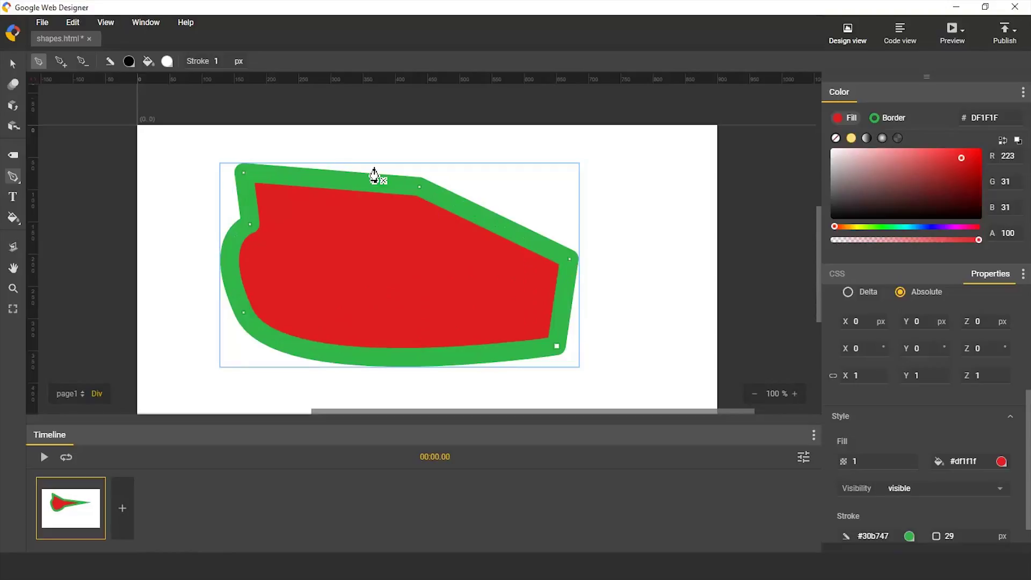
# - Add an anchor point on the path's sloping upper-right edge and pull it outward to form an upper-right corner
pyautogui.click(61, 61)
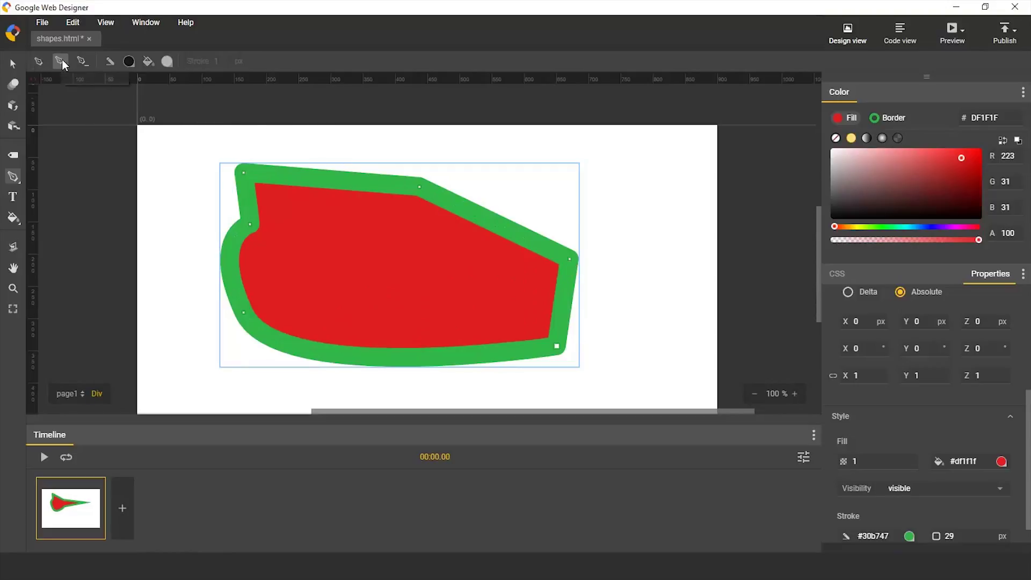
pyautogui.click(506, 230)
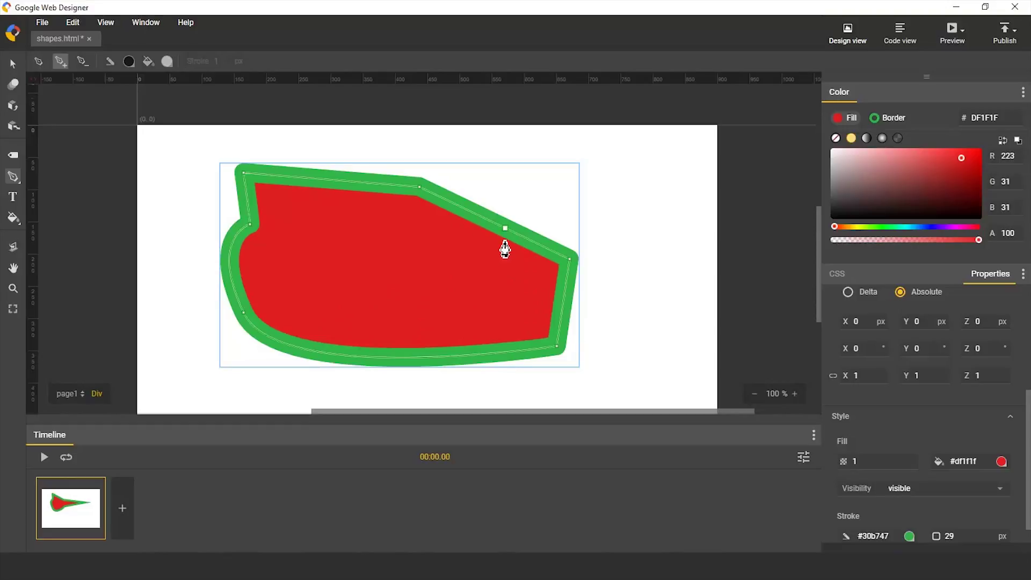
pyautogui.click(41, 61)
pyautogui.click(508, 227)
pyautogui.moveTo(508, 226); pyautogui.dragTo(553, 179)
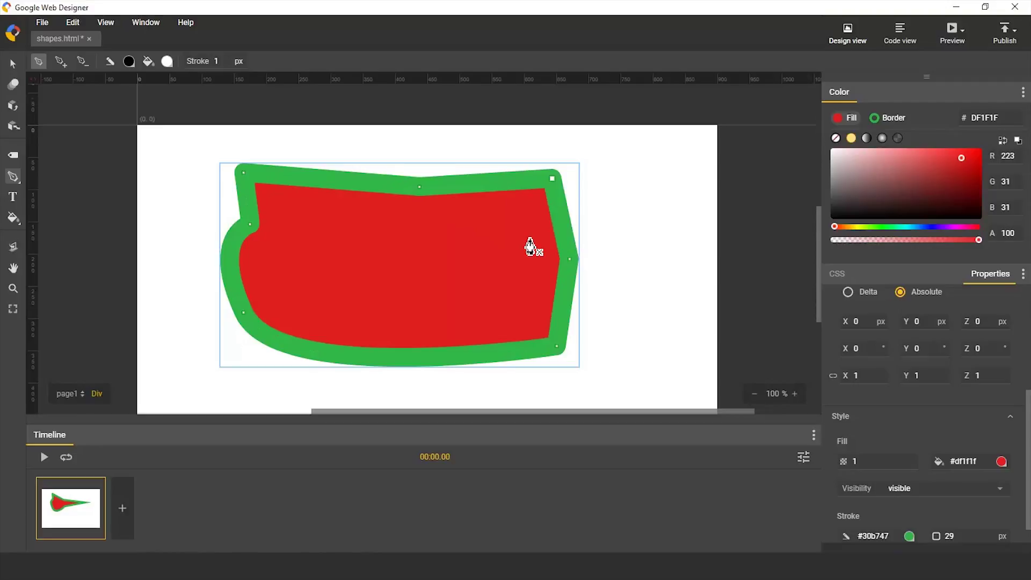
# - Delete the path's upper-right corner anchor point and the notch anchor on its left side
pyautogui.click(82, 63)
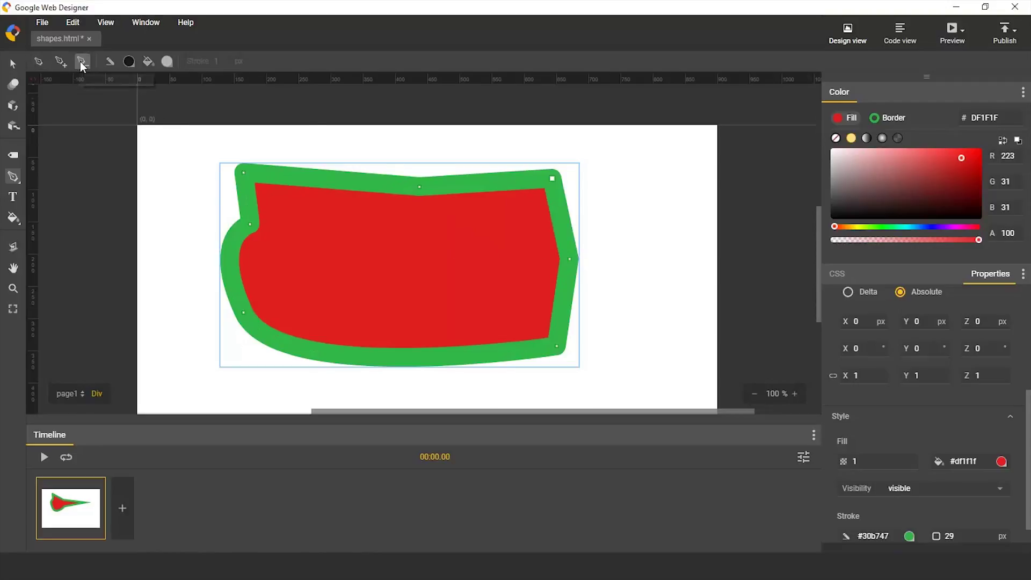
pyautogui.click(553, 184)
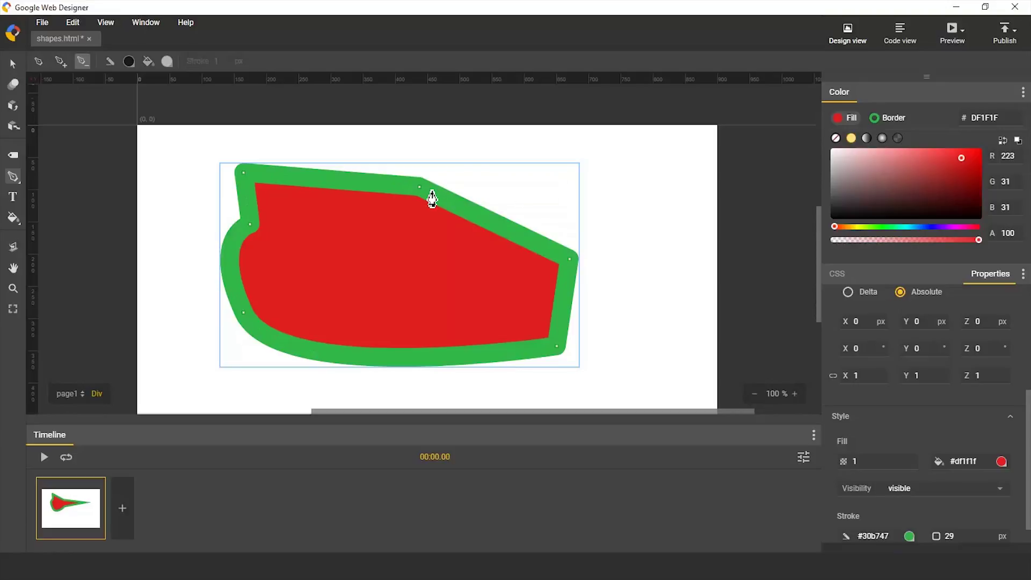
pyautogui.click(251, 225)
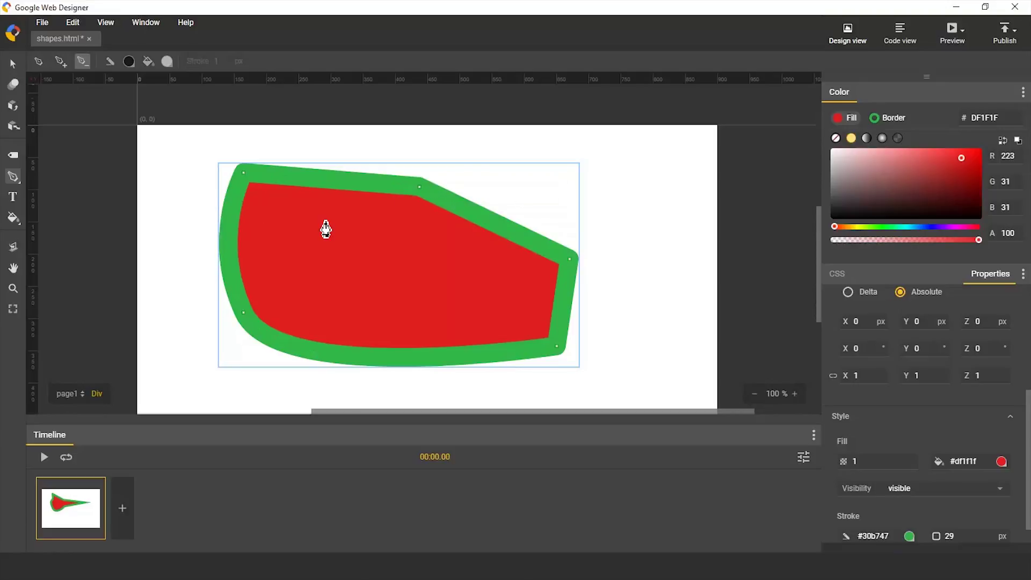
# - Move the path's rightmost anchor up and outward and extend its curve handles to round off the right end
pyautogui.click(38, 62)
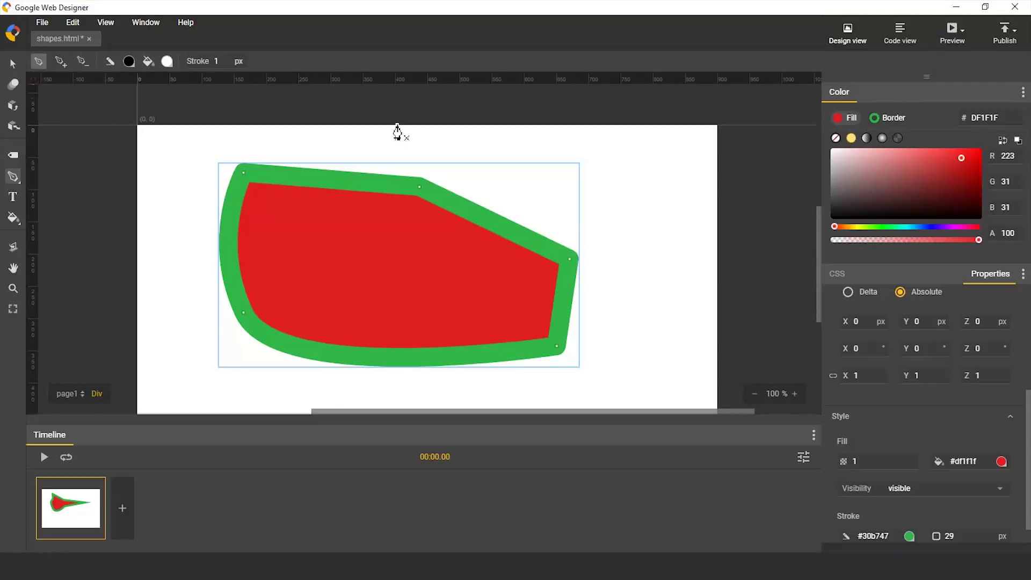
pyautogui.click(570, 260)
pyautogui.moveTo(570, 260); pyautogui.dragTo(614, 203)
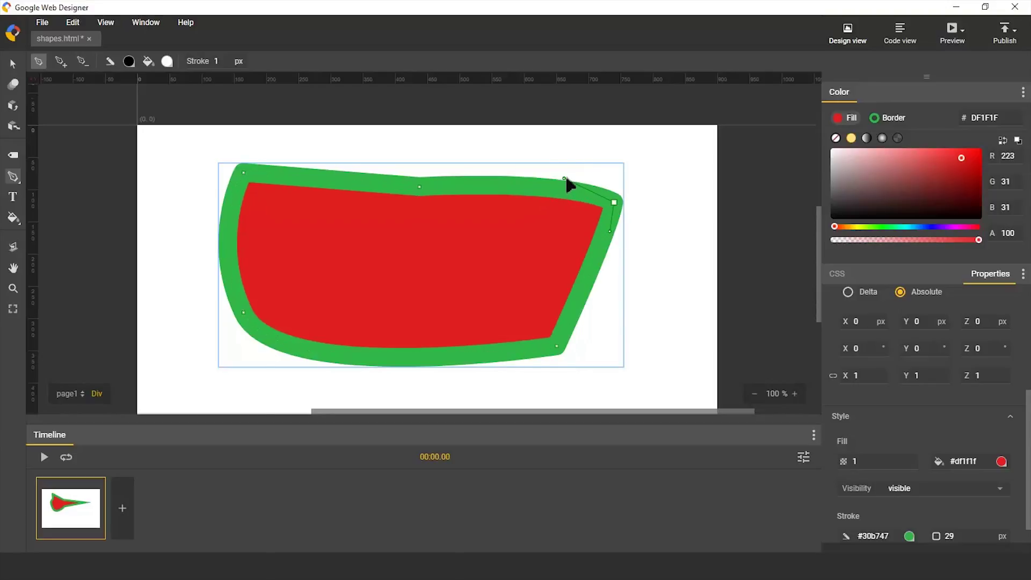
pyautogui.moveTo(567, 181); pyautogui.dragTo(678, 316)
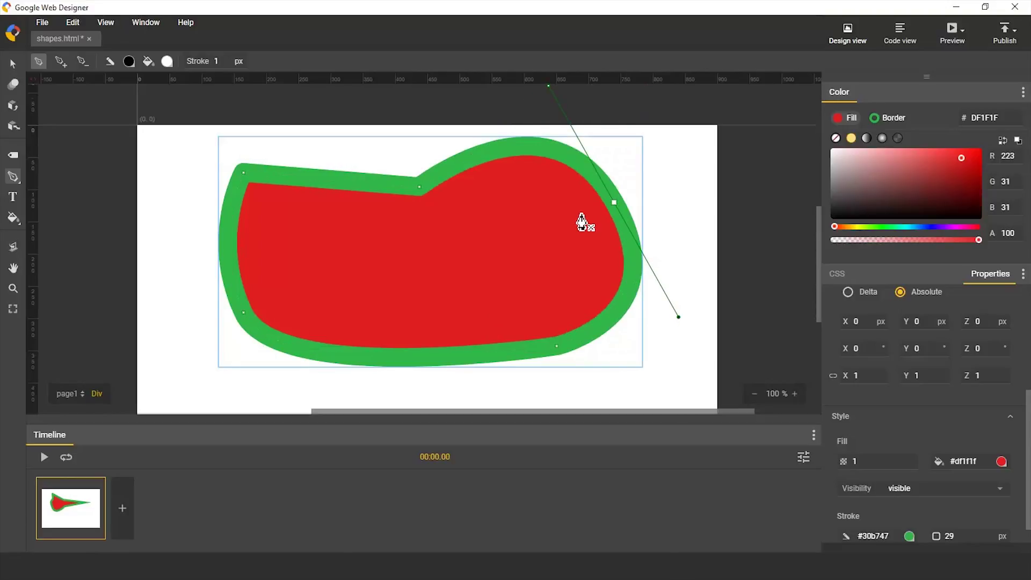
# - Add a second keyframe at 0.5 s, set the shape's fill to green #45DF1F there, and play the animation
pyautogui.click(13, 64)
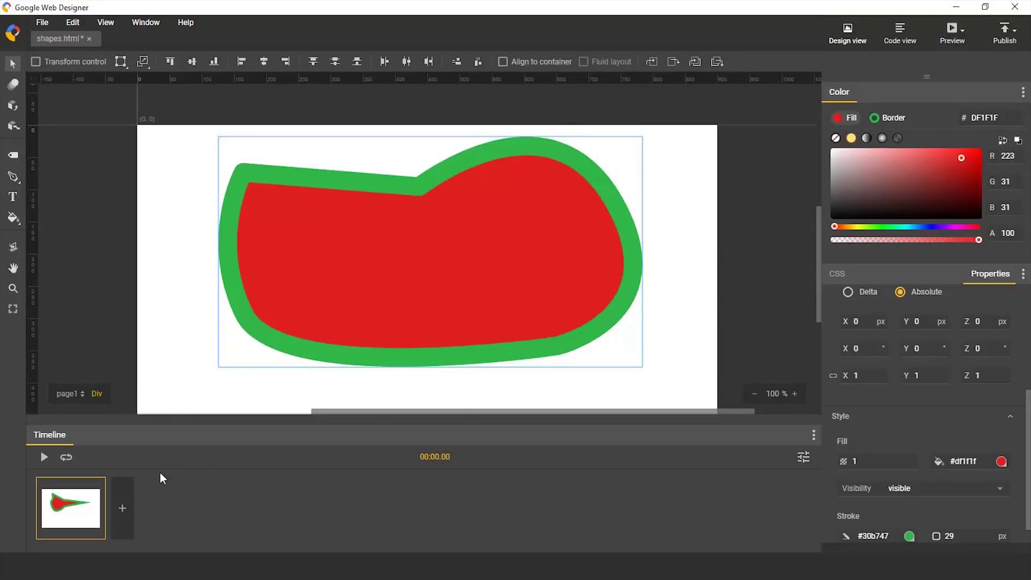
pyautogui.click(122, 508)
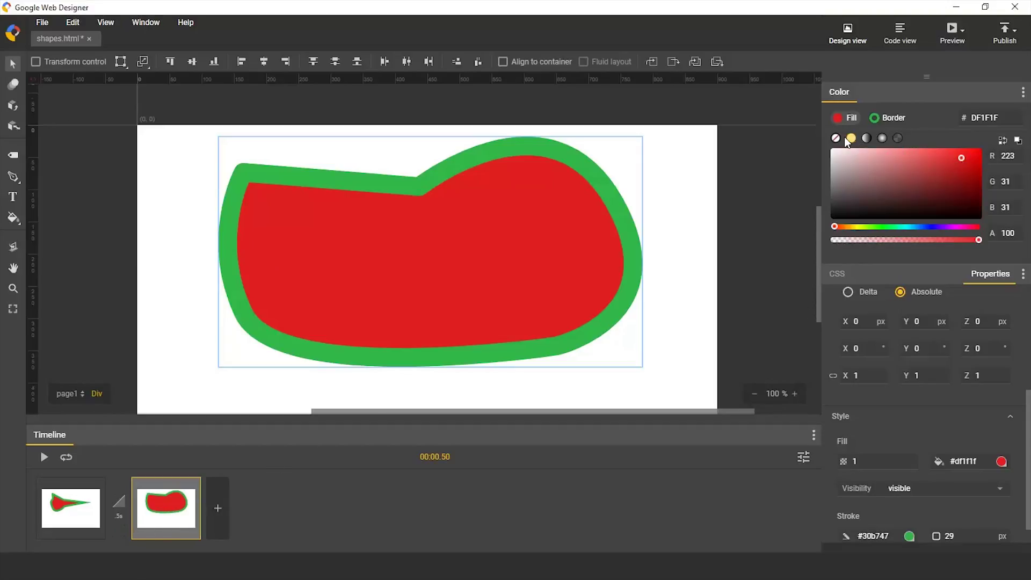
pyautogui.click(875, 226)
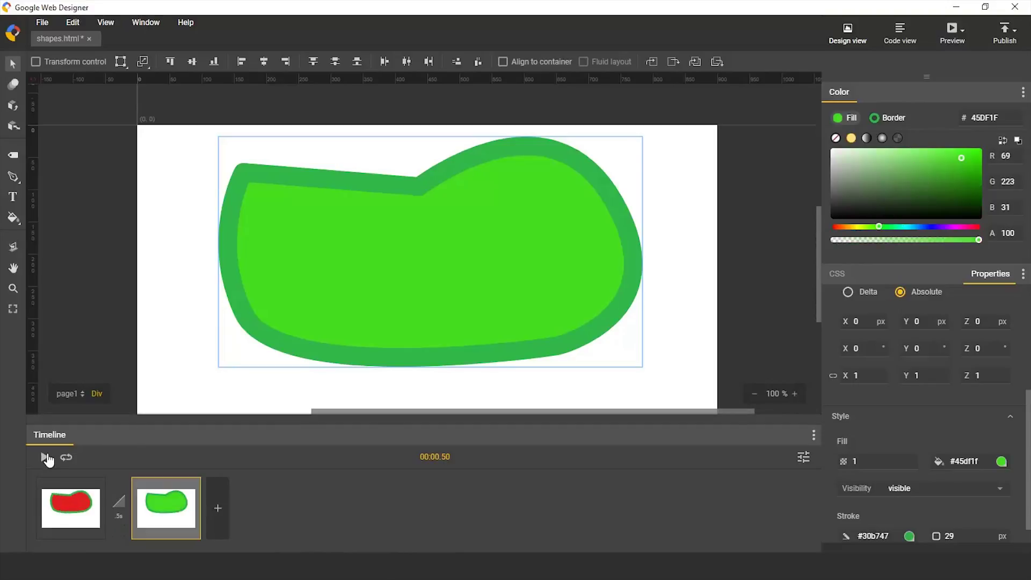
pyautogui.click(43, 457)
pyautogui.click(43, 460)
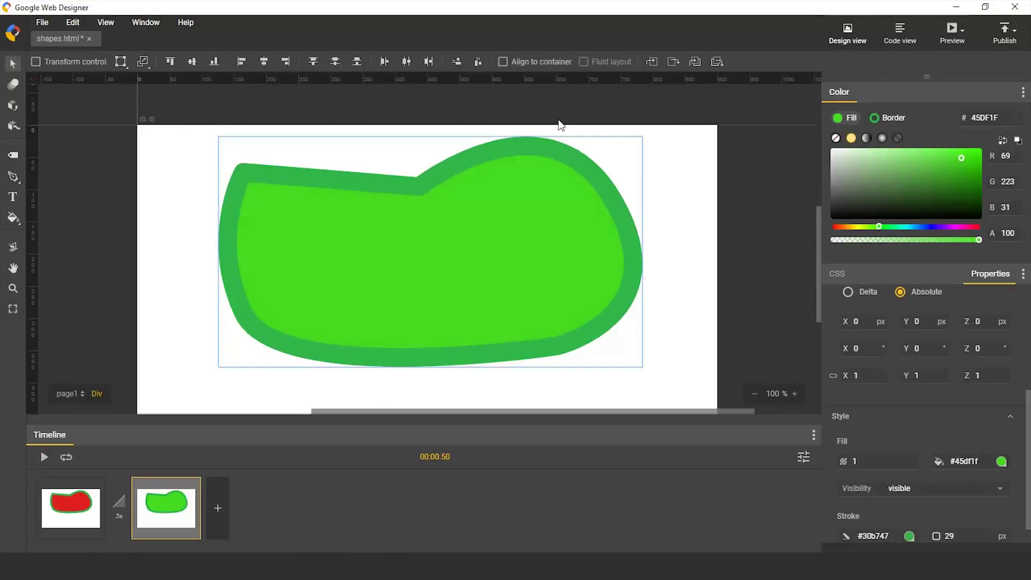